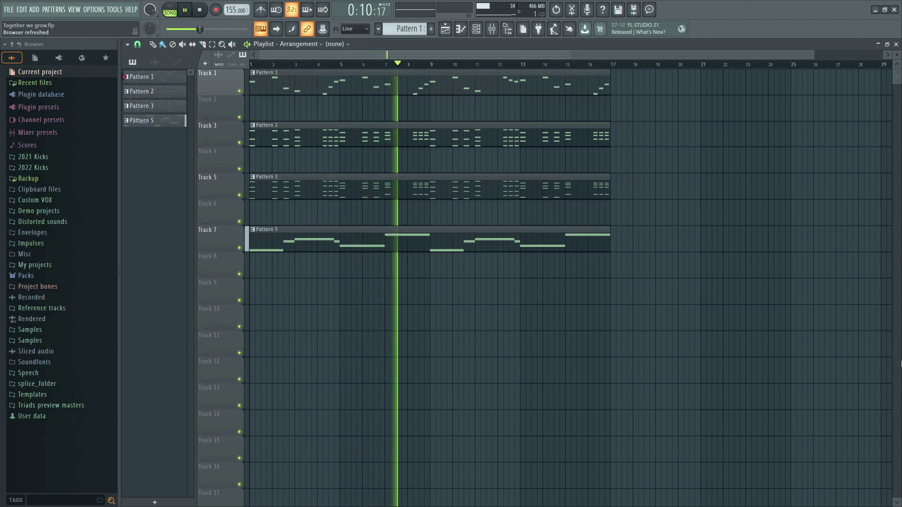
Stop the arrangement playback so the song position resets to 0:00:00
key(space)
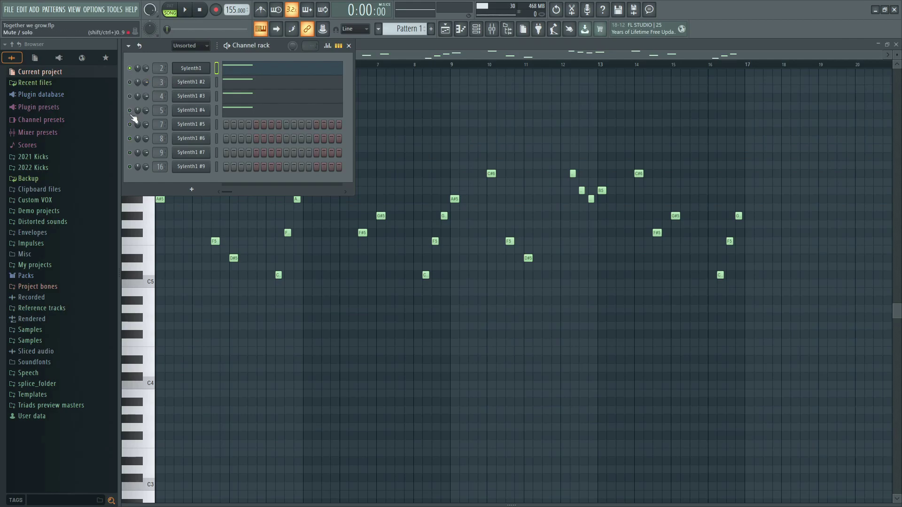
Open the first Sylenth1 lead's synth window on its 001: Init preset and reposition it
click(190, 69)
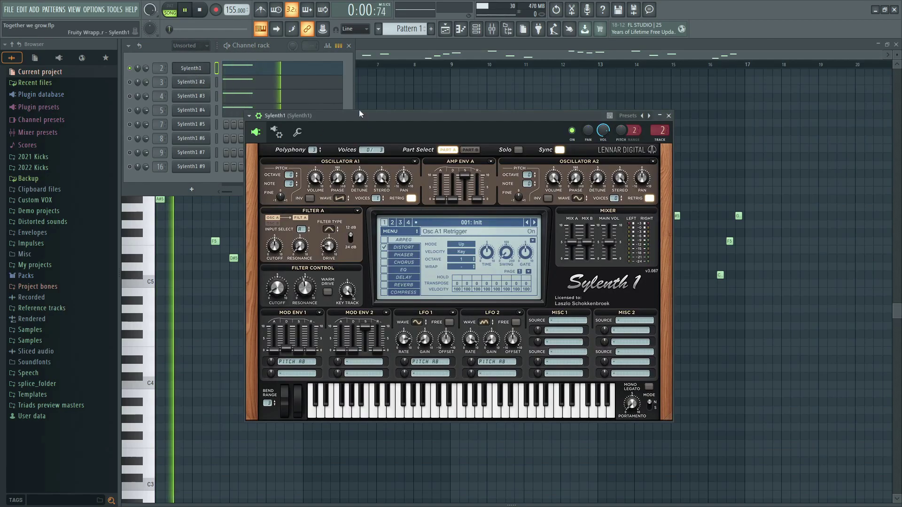
drag(332, 116, 368, 113)
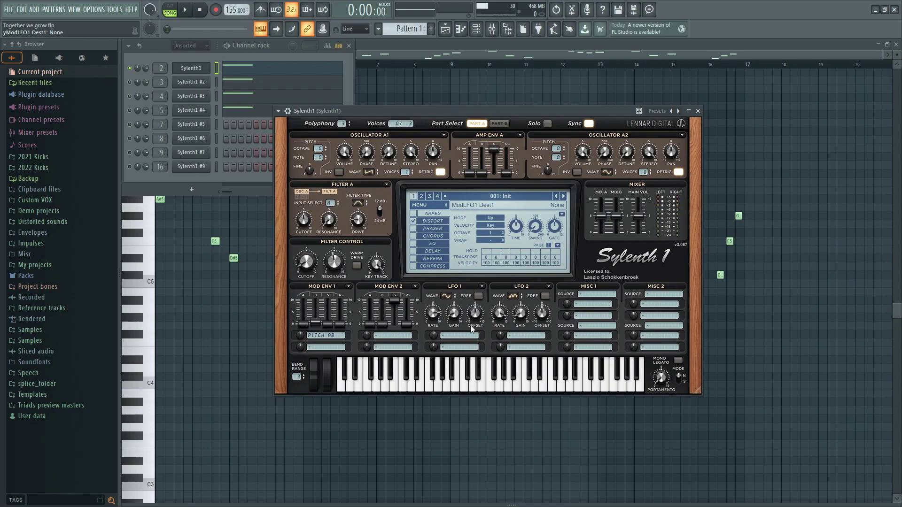
Route both LFO 1 and LFO 2 of the first Sylenth1 lead to Pitch A and B
click(458, 337)
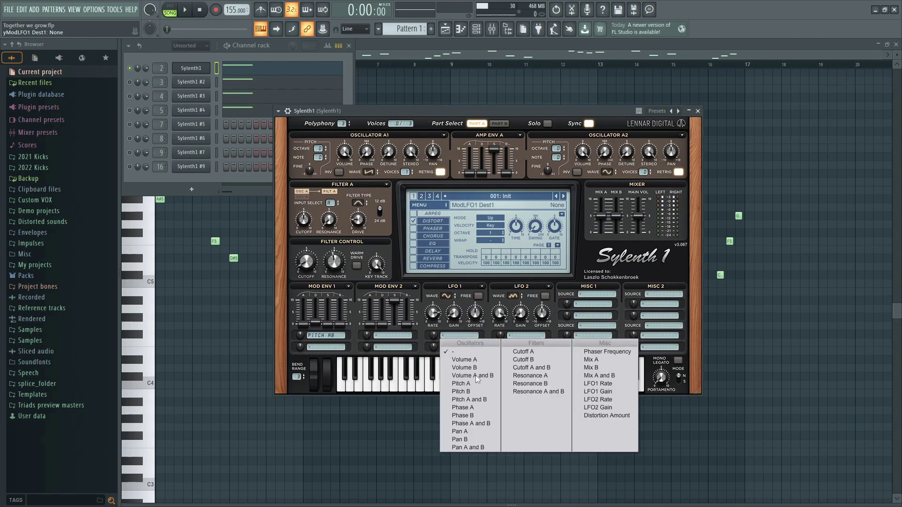
click(485, 400)
click(537, 336)
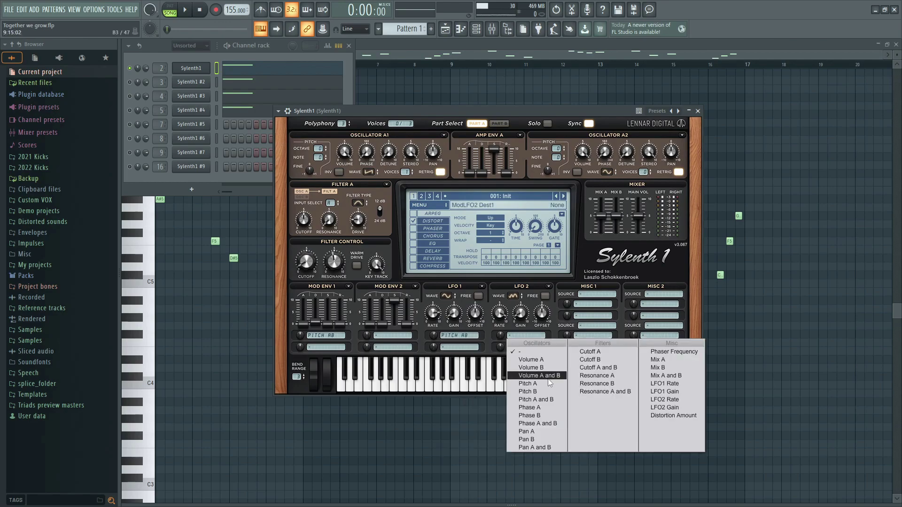
click(553, 400)
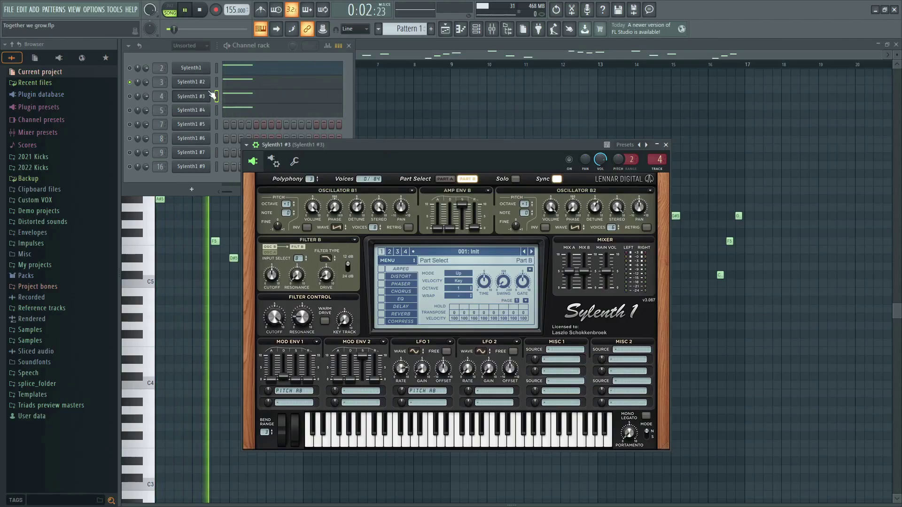
Switch Sylenth1 #3 to Part B, unmute Sylenth1 #2, and play the layered lead pattern
key(Up)
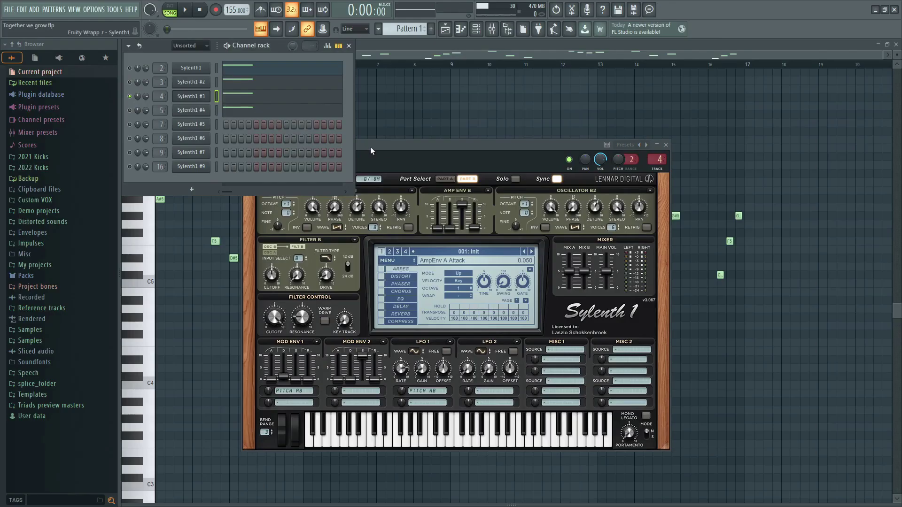
drag(492, 151, 508, 129)
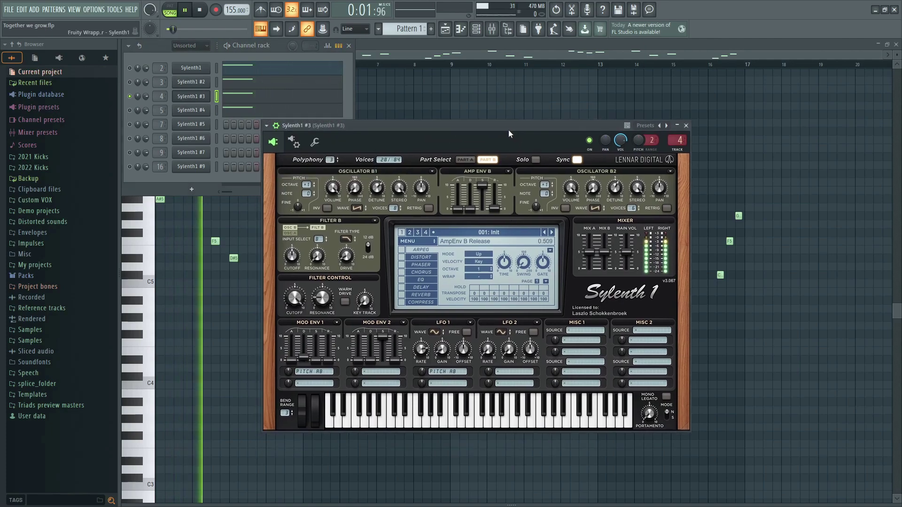
key(space)
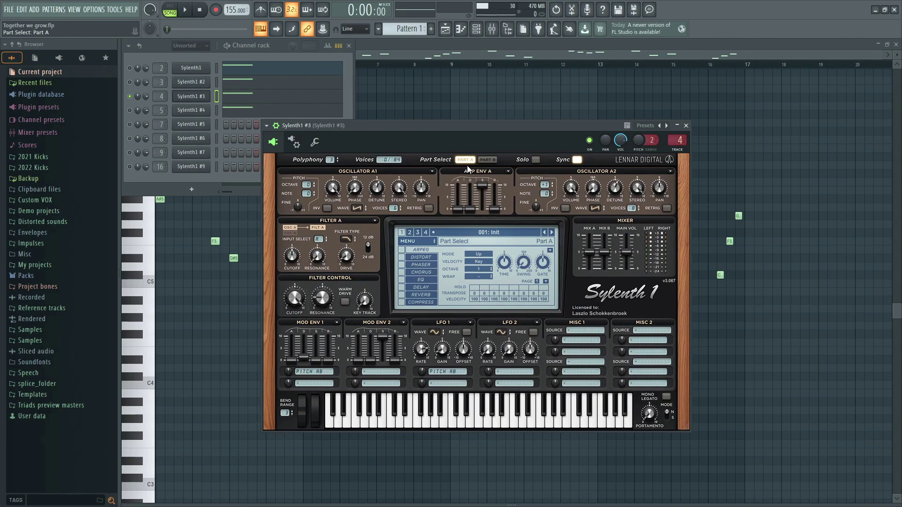
click(487, 160)
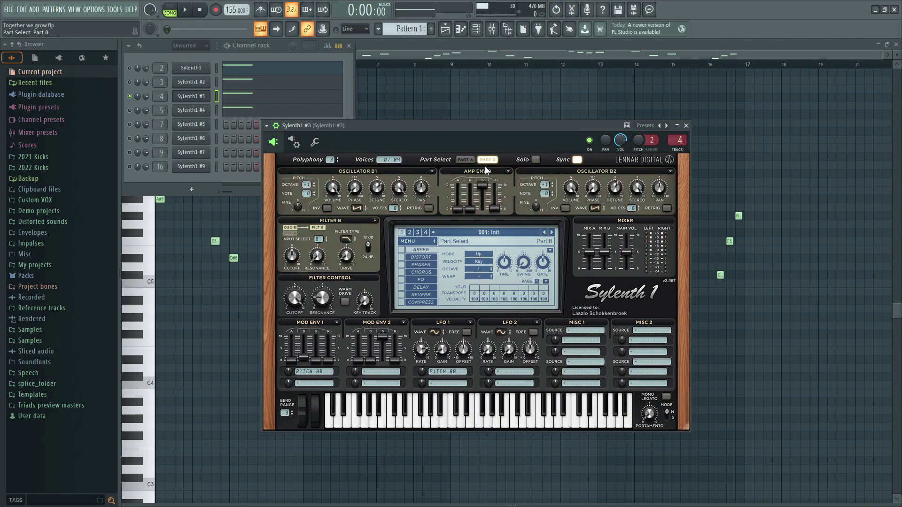
click(130, 81)
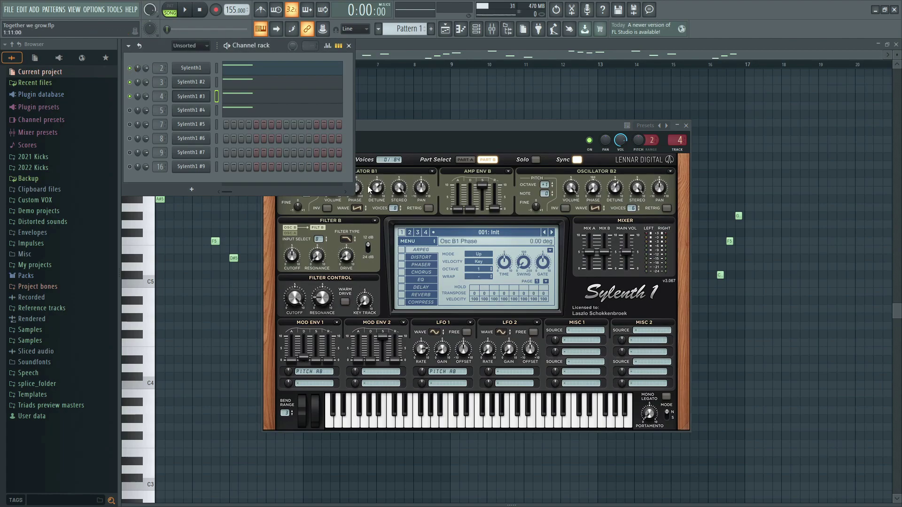
key(space)
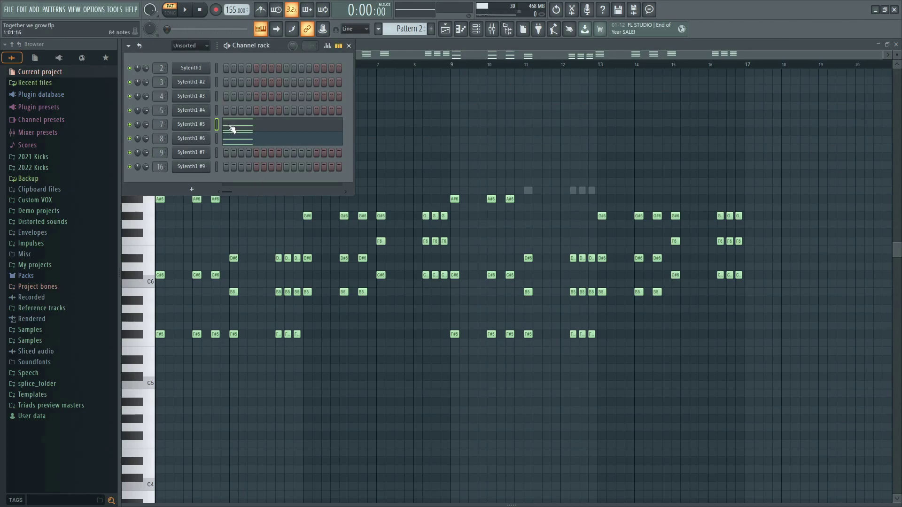
Open Sylenth1 #6's Pattern 2 chord part, spanning bars 1–17, in the piano roll
click(400, 56)
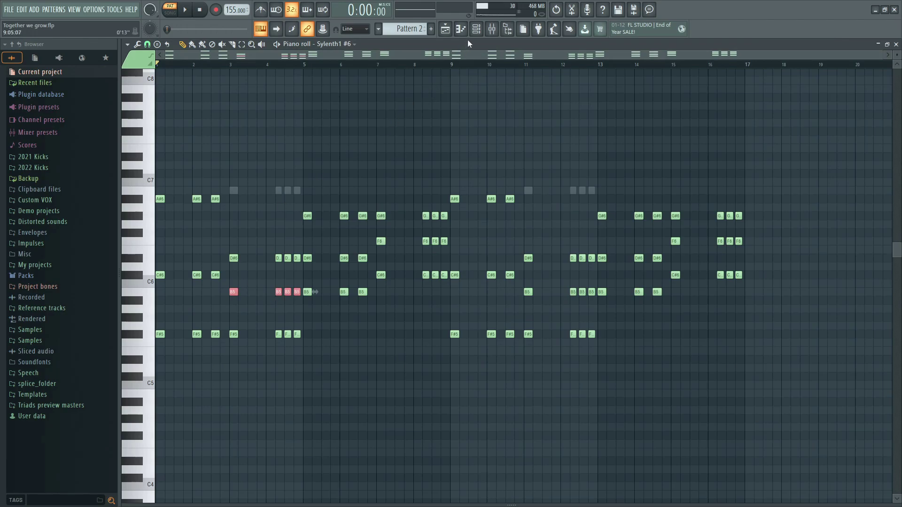
Show the channel list and open the Sylenth1 #6 synth window for Pattern 3
click(480, 32)
click(478, 30)
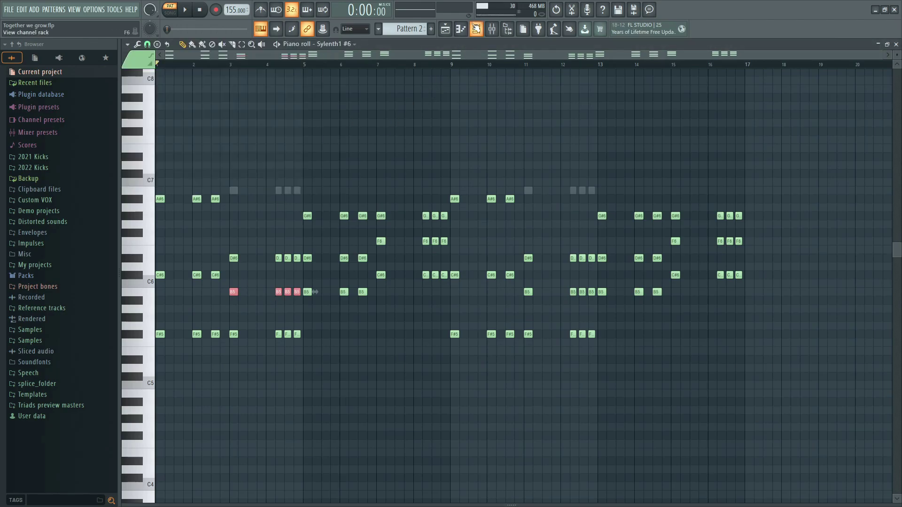
click(477, 30)
click(192, 130)
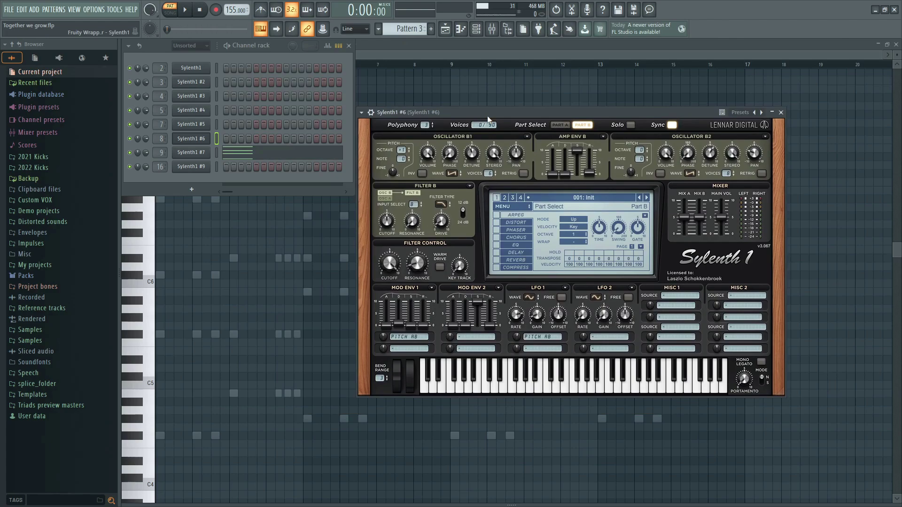
Open Sylenth1 #7's synth and piano roll, and select its lower chord notes from C#5 to F#4
click(206, 152)
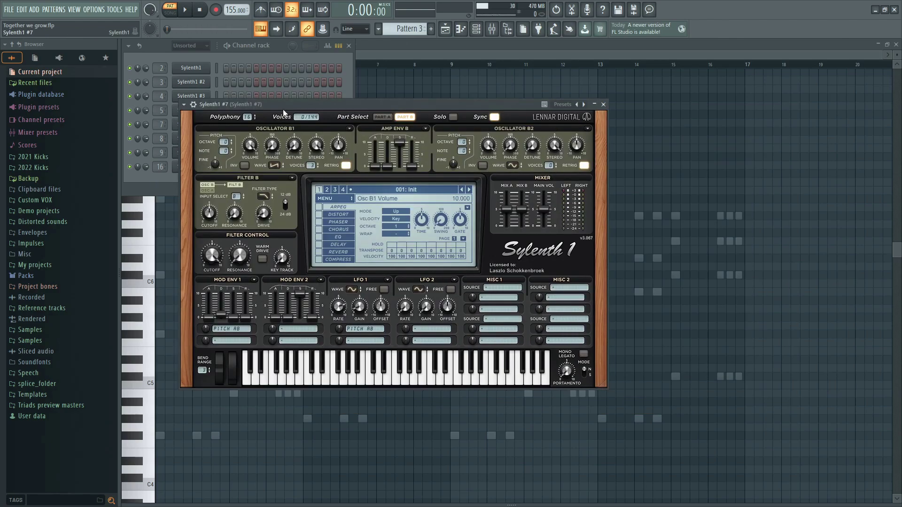
drag(283, 113, 506, 101)
click(303, 157)
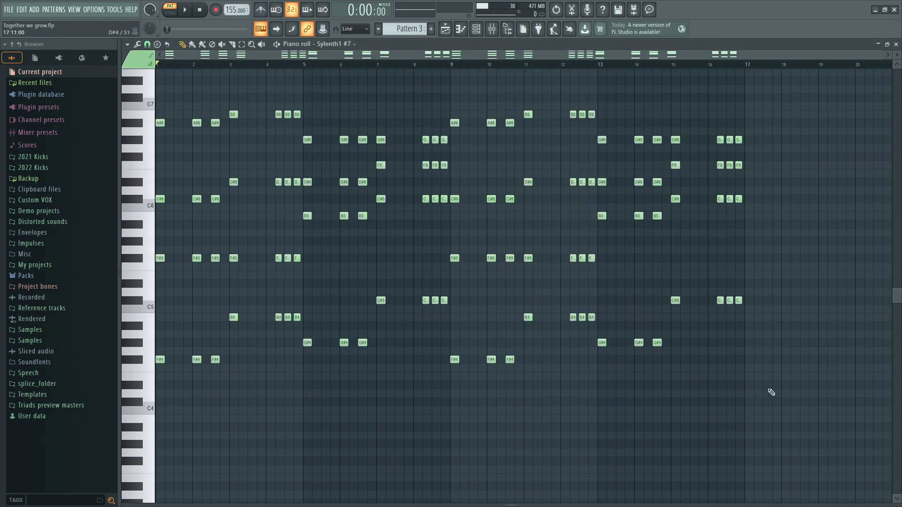
drag(768, 389, 105, 281)
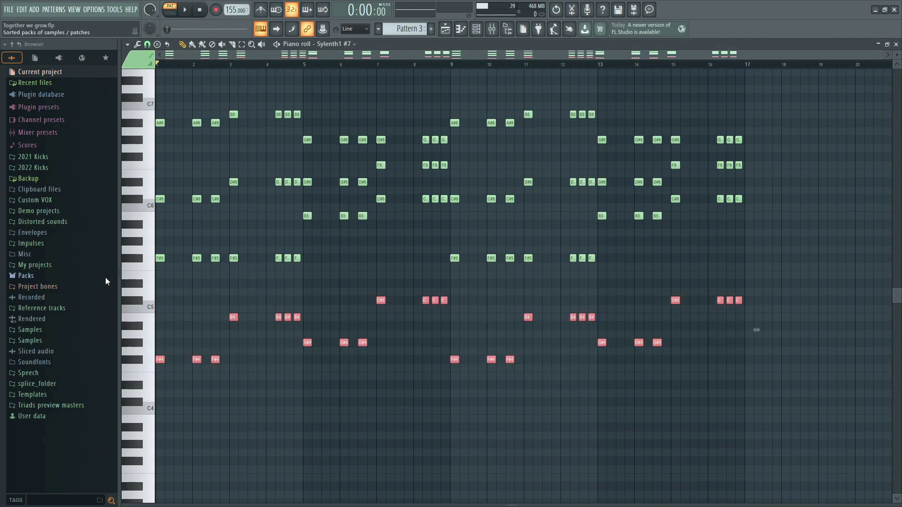
Play and stop the Sylenth1 #7 chord layer, then return to the Playlist arrangement
click(486, 31)
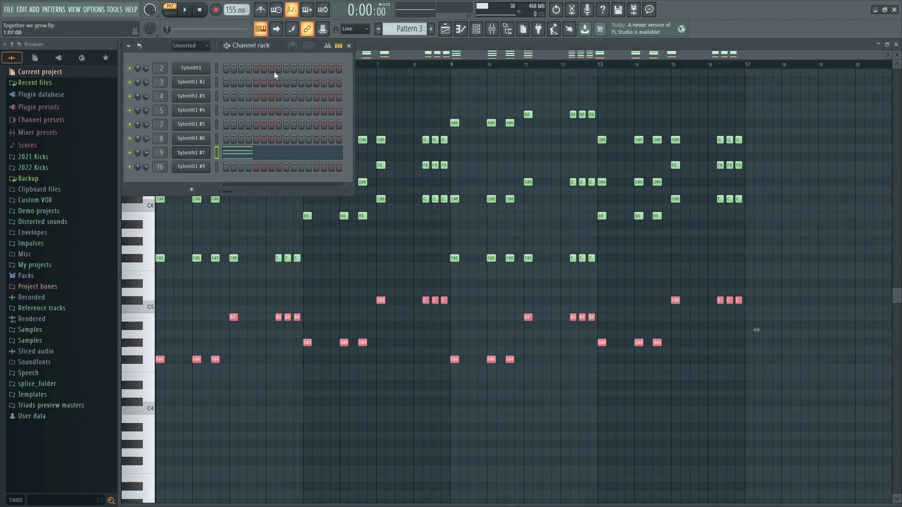
click(192, 156)
key(space)
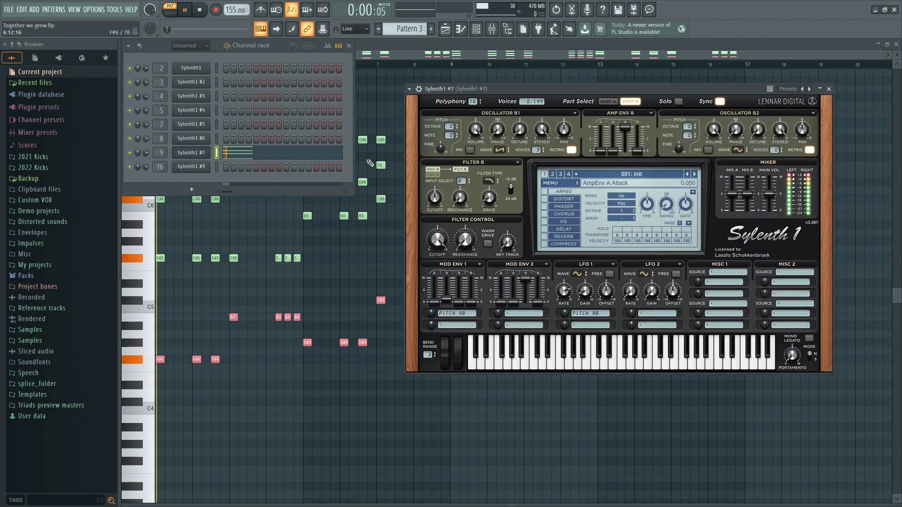
drag(518, 90, 466, 108)
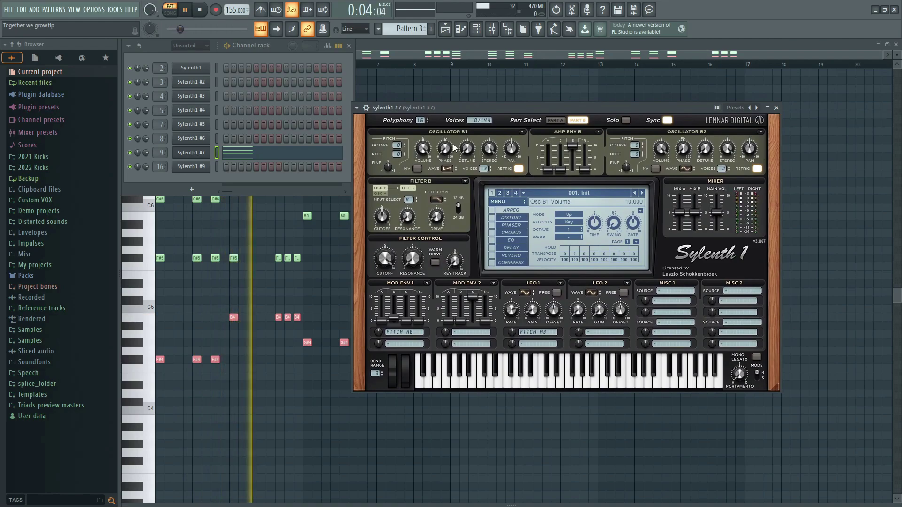
key(space)
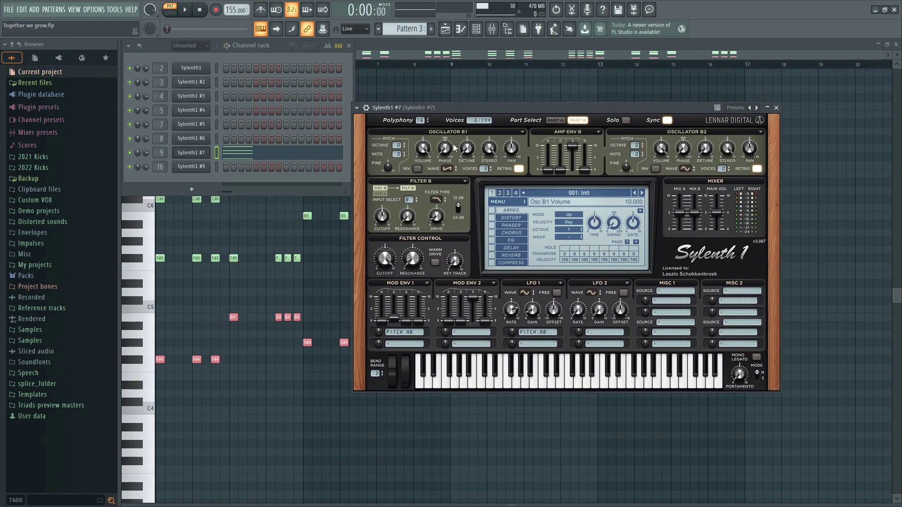
click(445, 31)
Mute Tracks 1, 5 and 7 and play the arrangement briefly
click(240, 91)
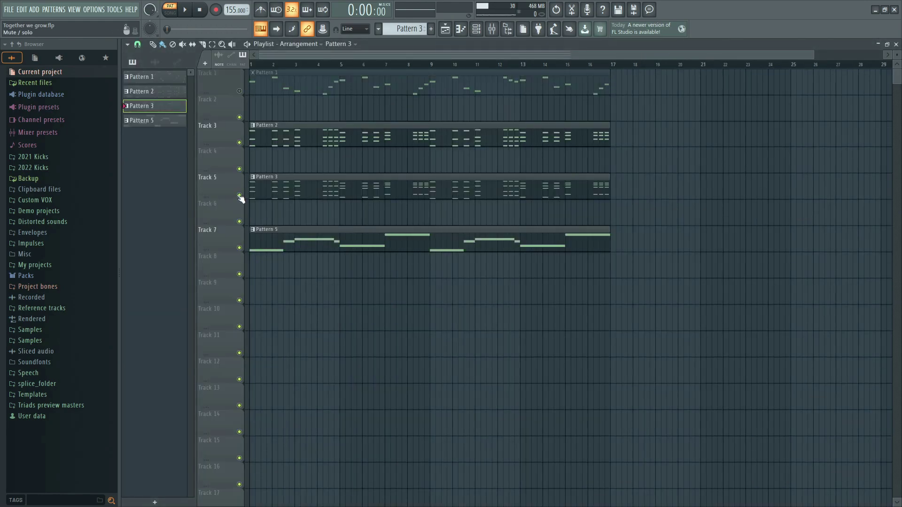
click(240, 196)
click(239, 248)
key(space)
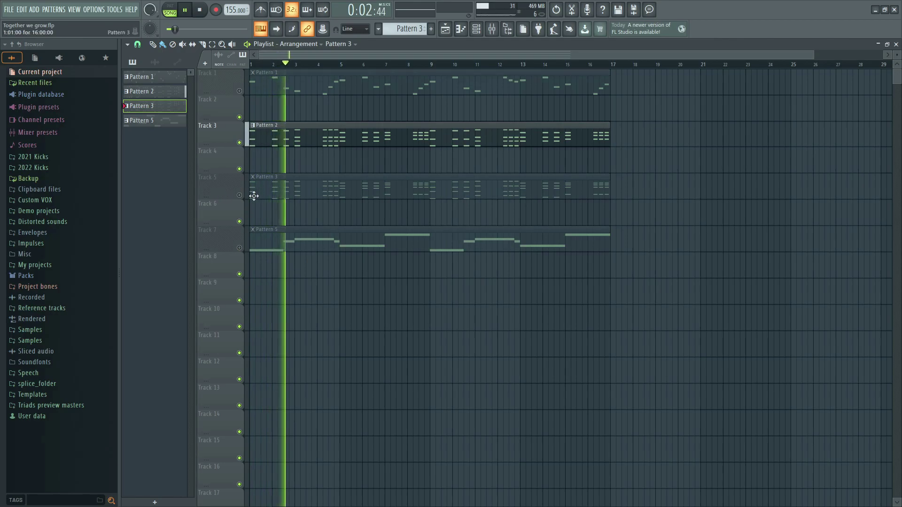
key(space)
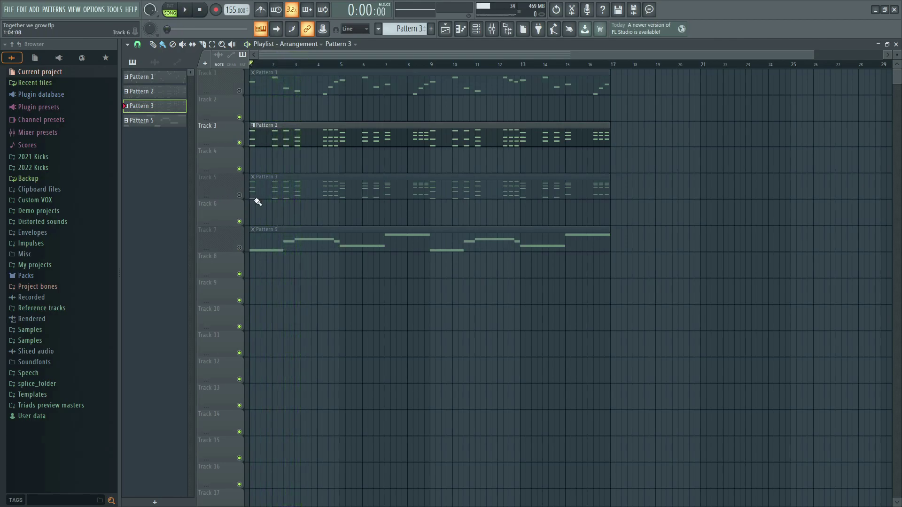
Compare playback with Track 5's Pattern 3 layer muted and unmuted, leaving it unmuted
click(239, 195)
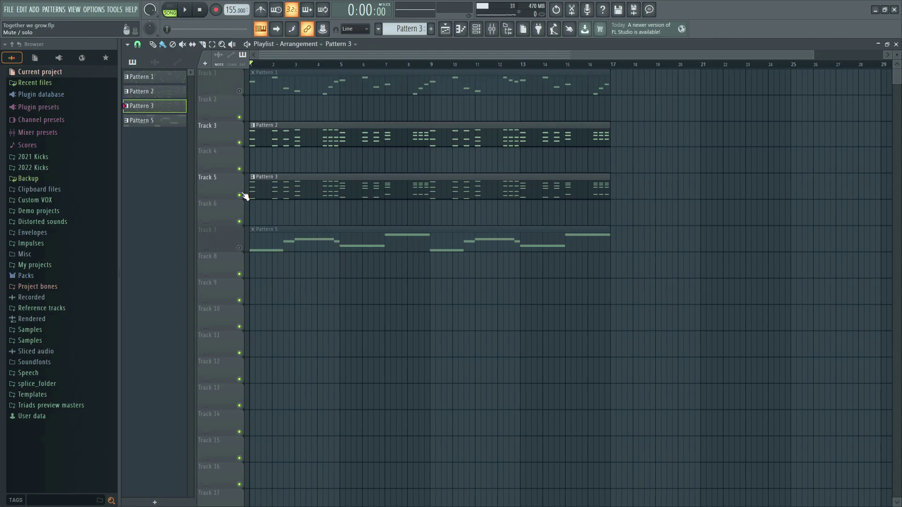
key(space)
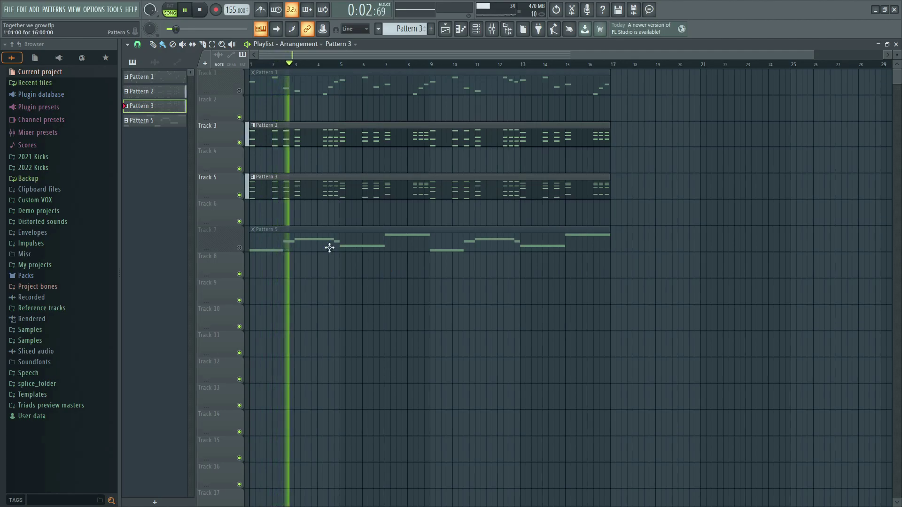
click(240, 195)
click(239, 195)
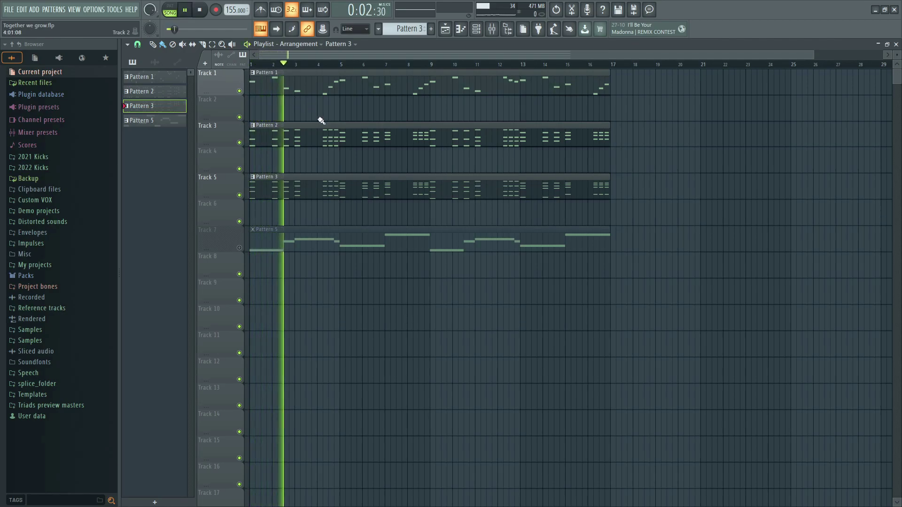
key(space)
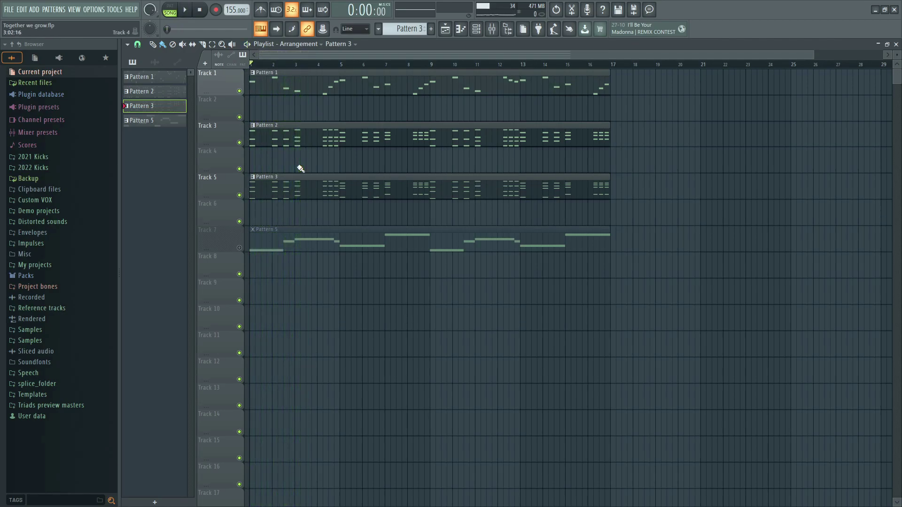
Unmute Track 7's Pattern 5 clip in the Playlist
click(239, 248)
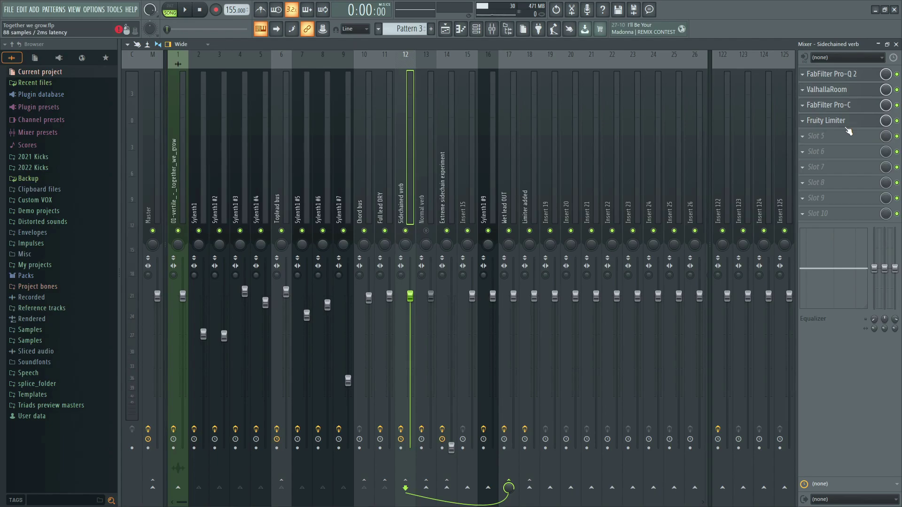
key(space)
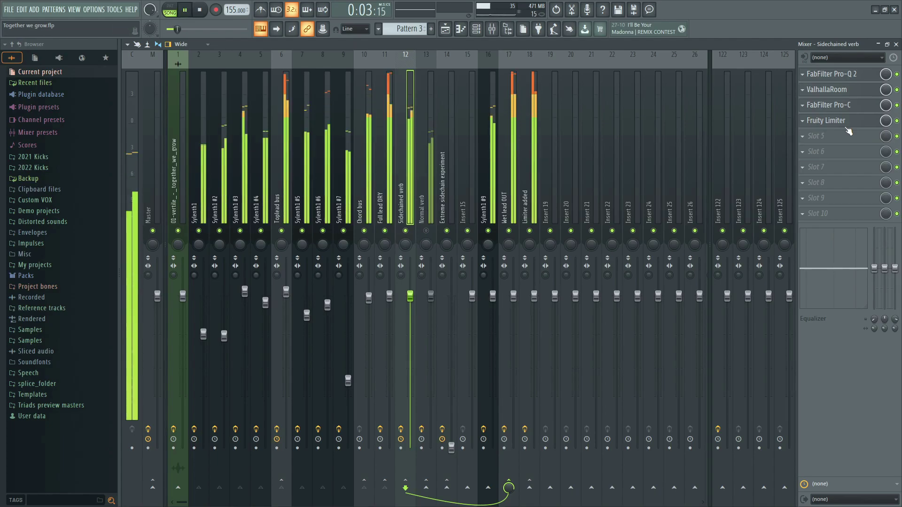
key(space)
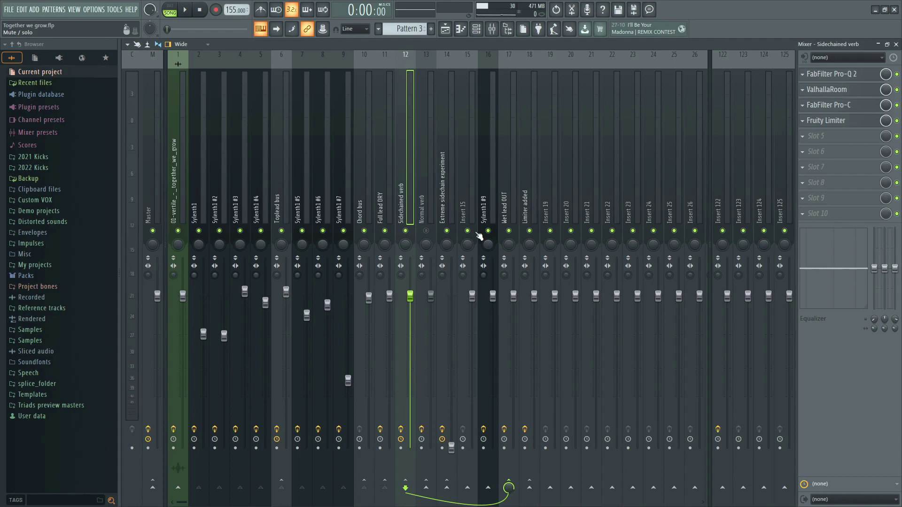
View the ValhallaRoom reverbs on the Sidechained verb and Normal verb inserts, then close them
click(428, 216)
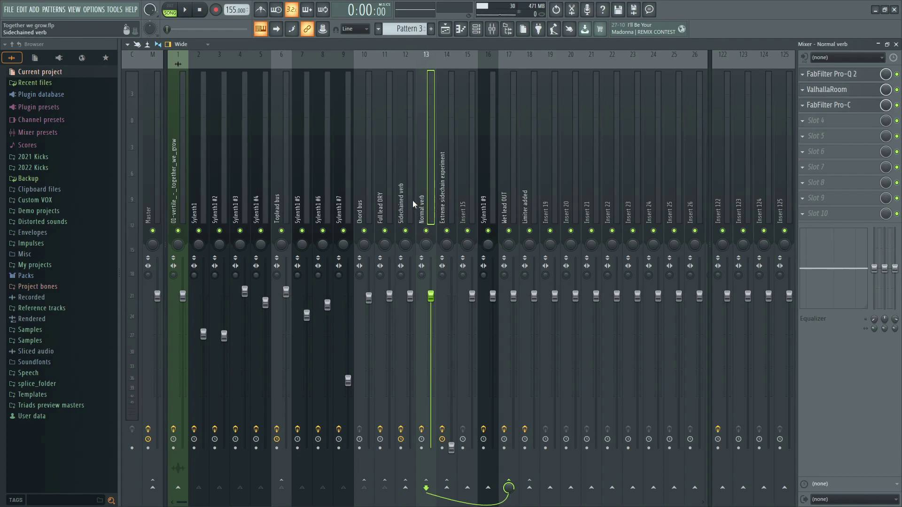
click(412, 200)
click(863, 96)
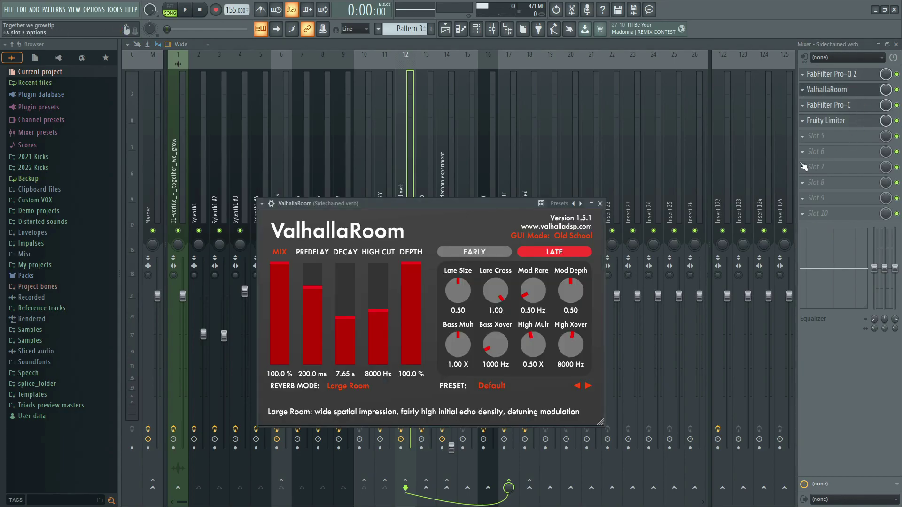
click(421, 165)
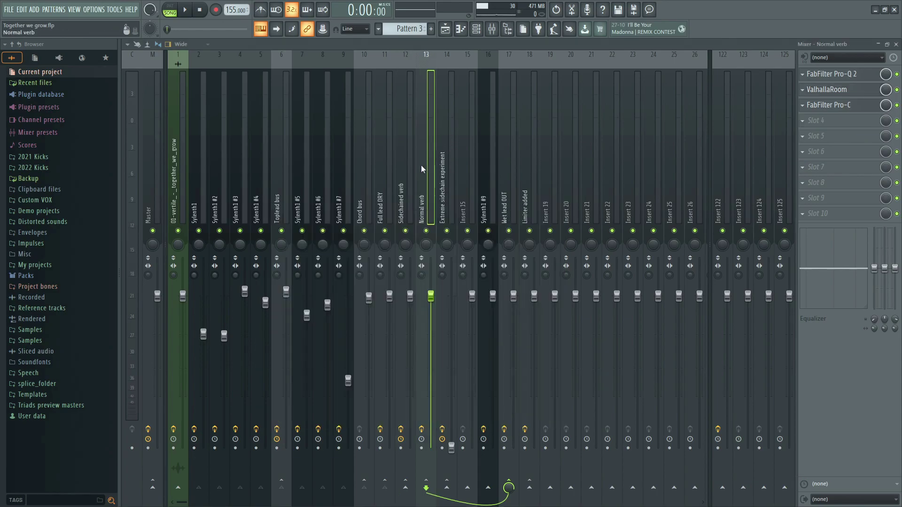
click(859, 92)
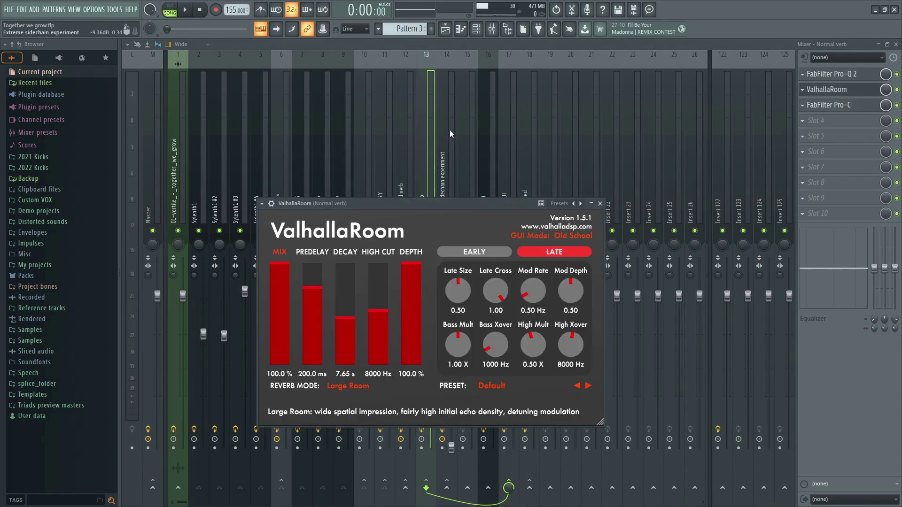
key(Escape)
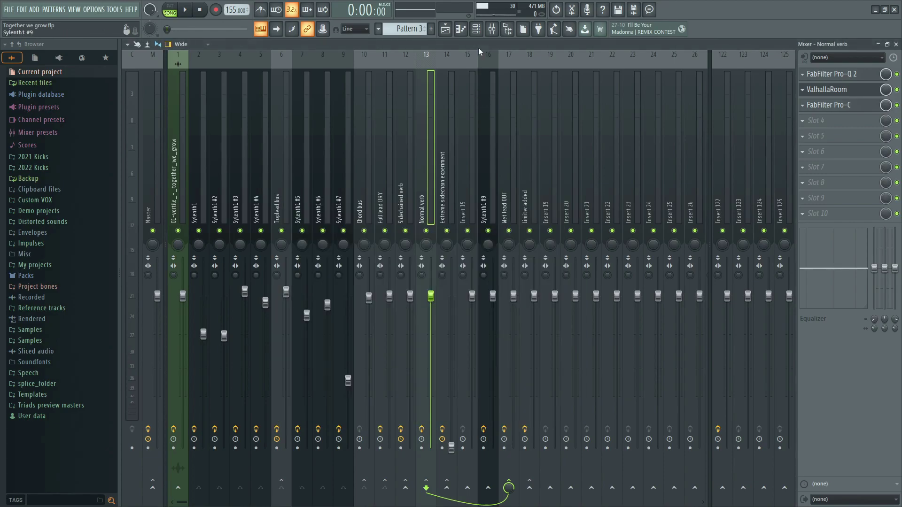
Play back the mix to hear the reverb tail, then select mixer insert 17, Wet lead OUT
key(space)
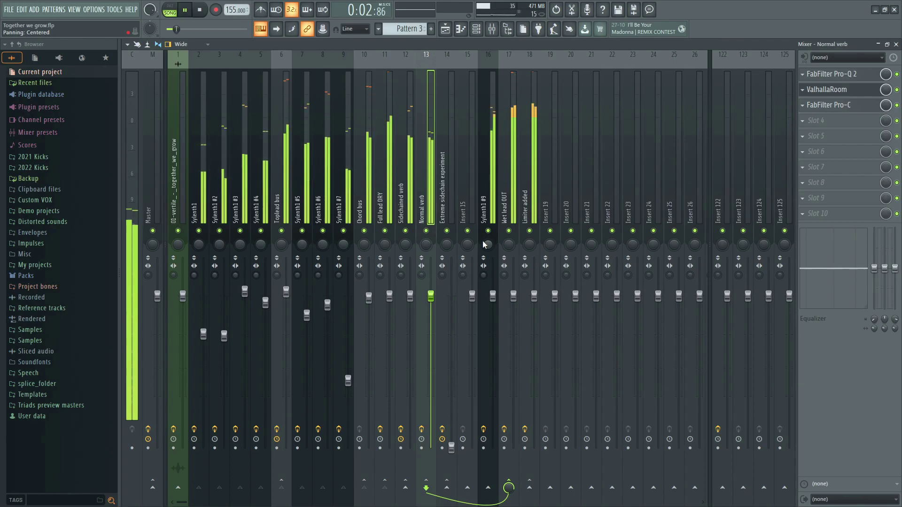
key(space)
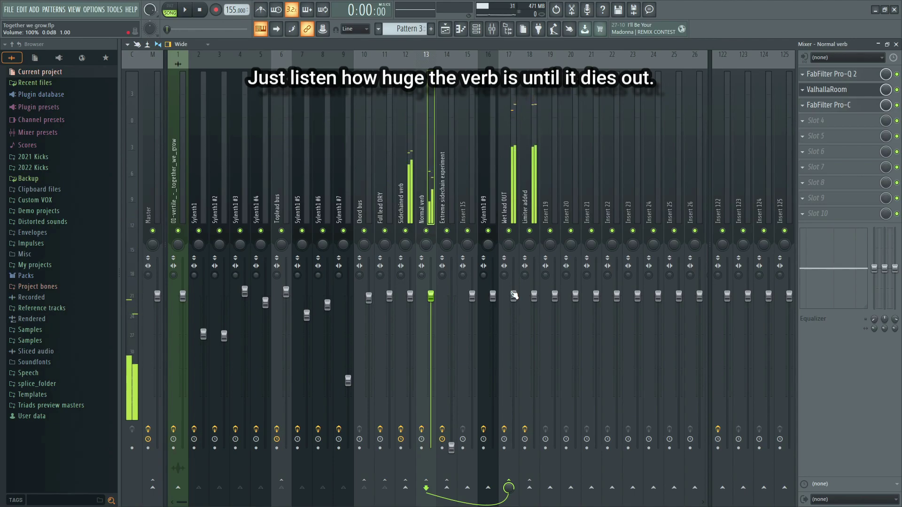
click(535, 192)
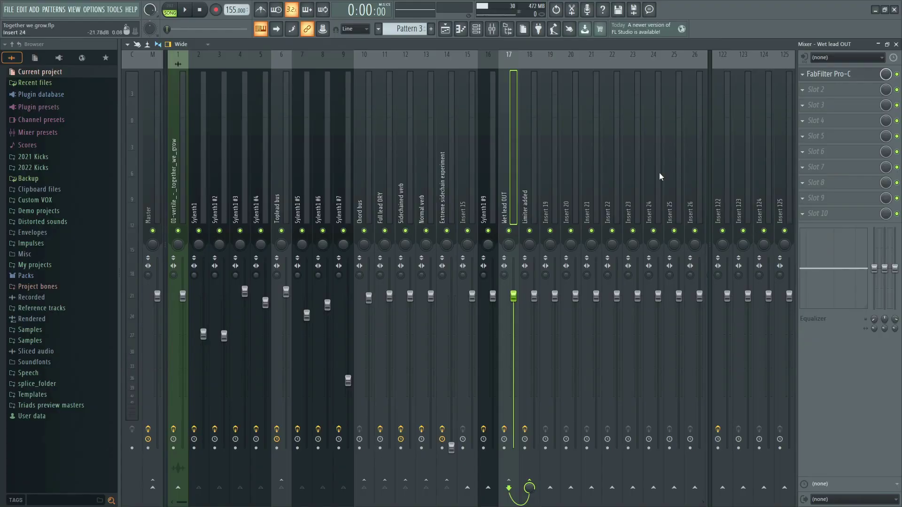
Check the Sidechained verb insert 12, then return to the Wet lead OUT insert 17
click(405, 188)
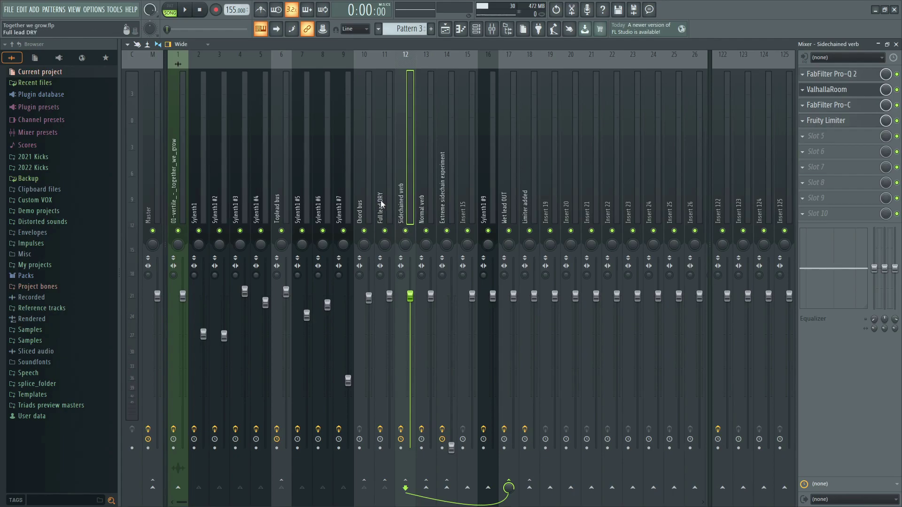
click(504, 202)
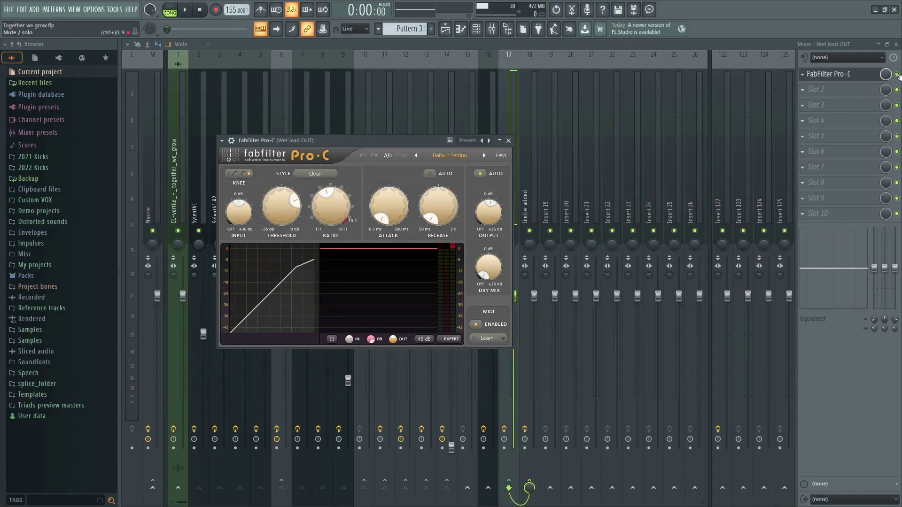
Play the lead with FabFilter Pro-C bypassed, then re-enable it before stopping playback
click(897, 74)
key(space)
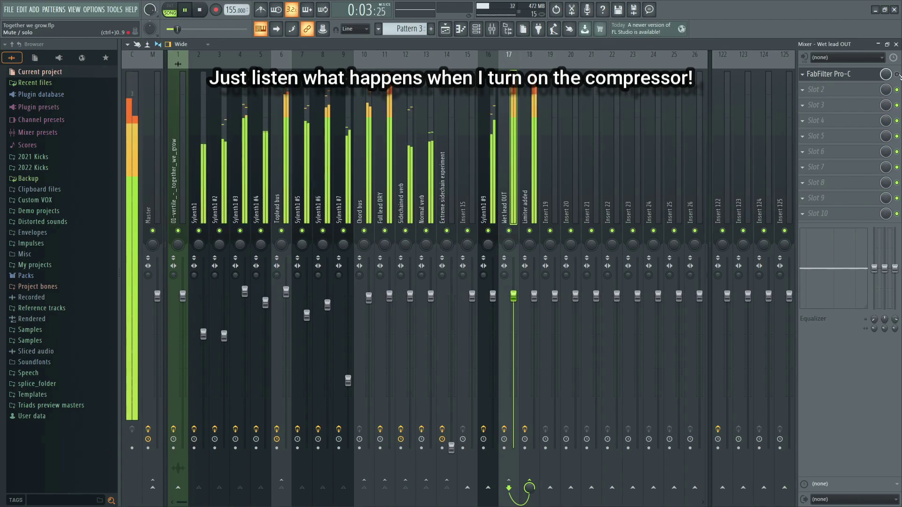
click(897, 74)
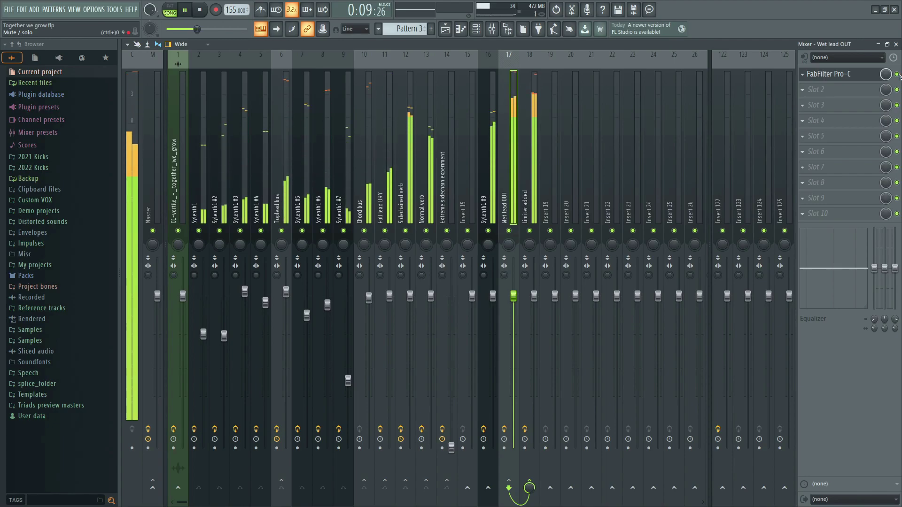
key(space)
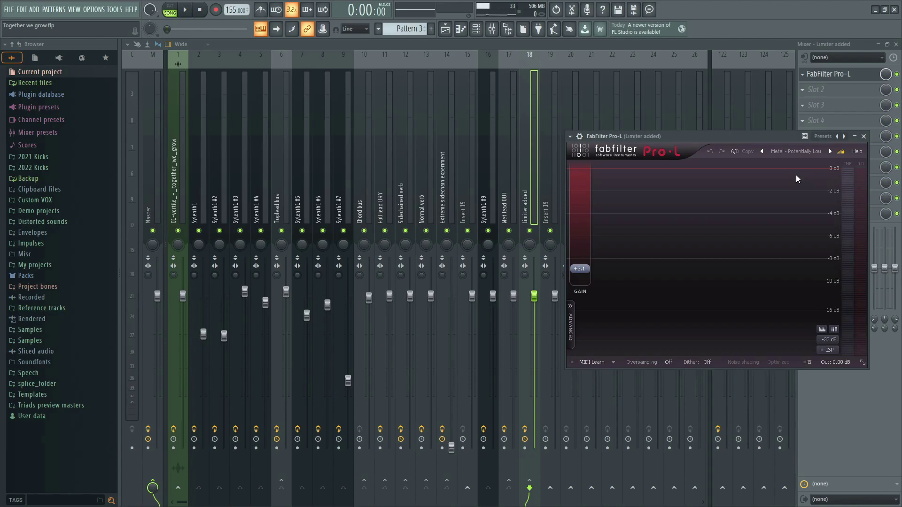
Audition the lead through FabFilter Pro-L, close its window, and bypass the limiter
key(space)
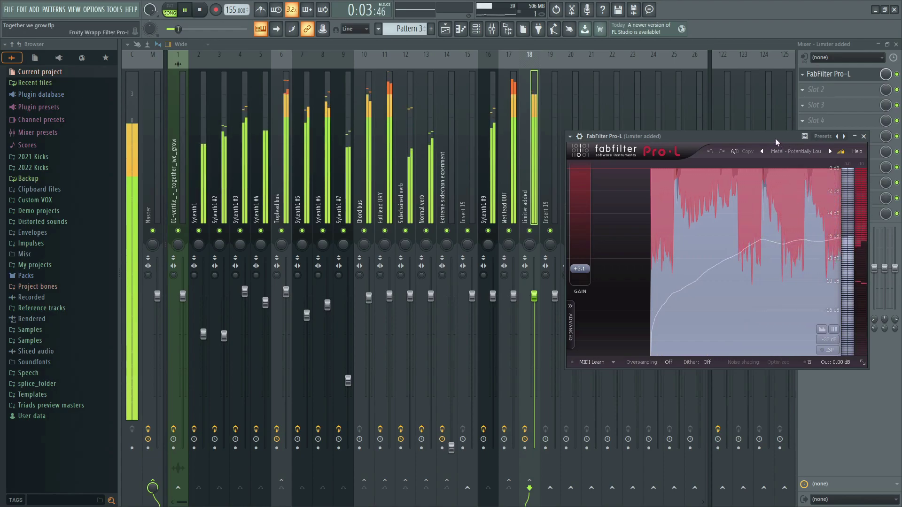
key(space)
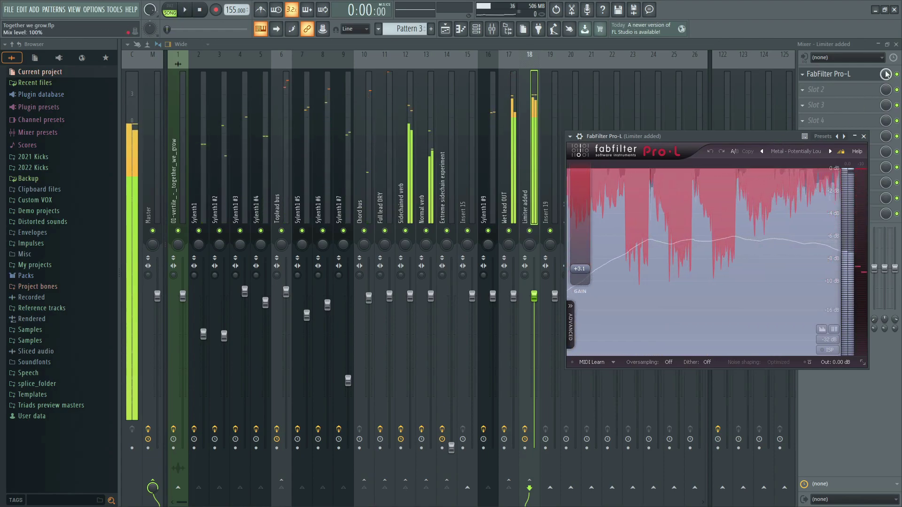
key(Escape)
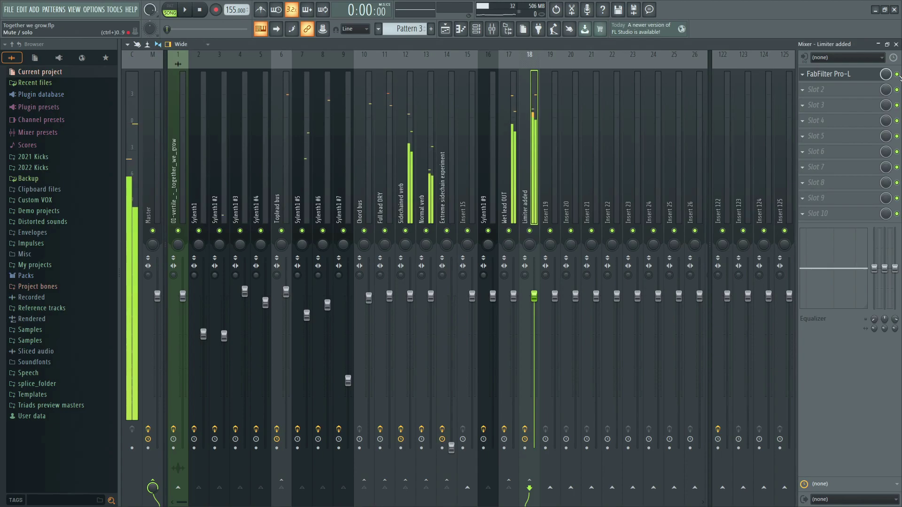
click(897, 74)
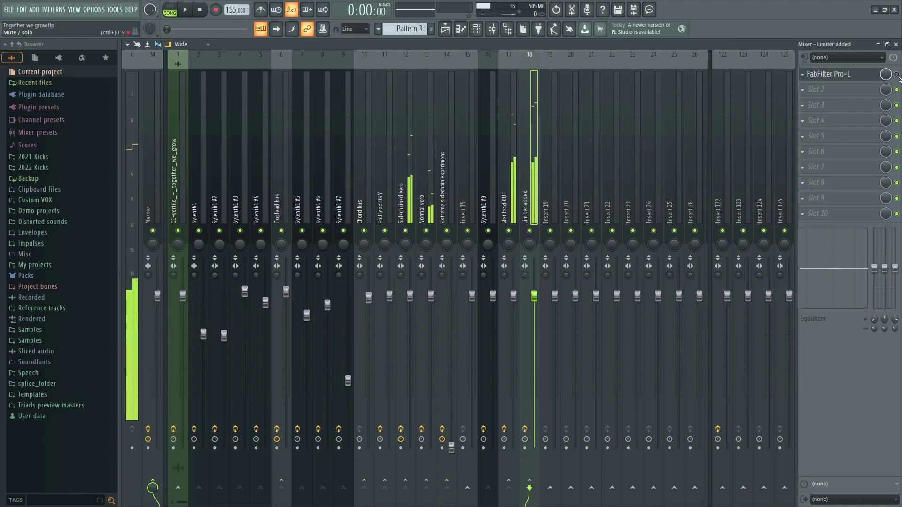